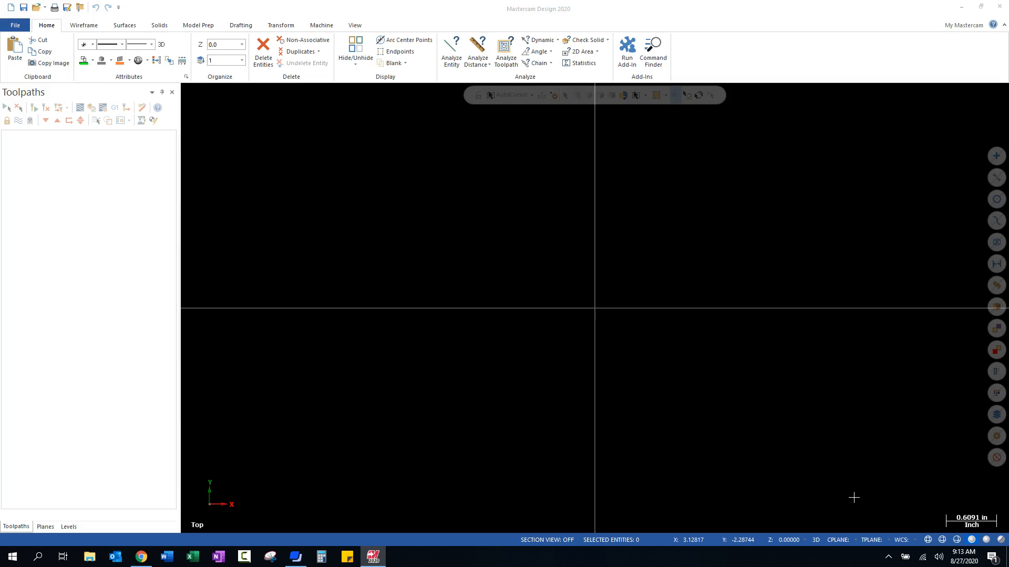
- Draw a rectangular shape about 2.26 by 2.35 inches, anchored by its centre at the origin
left_click(81, 26)
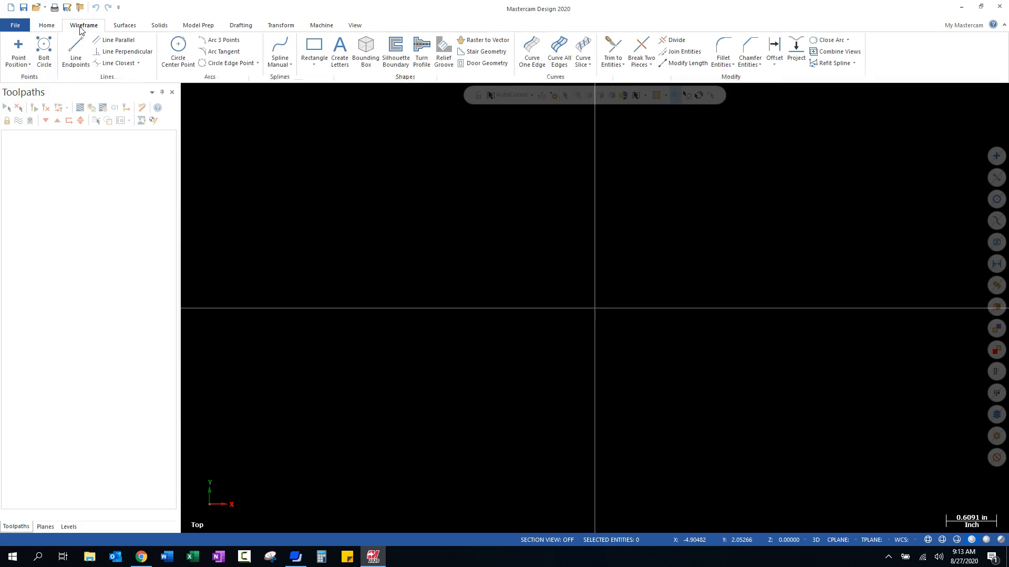
left_click(320, 60)
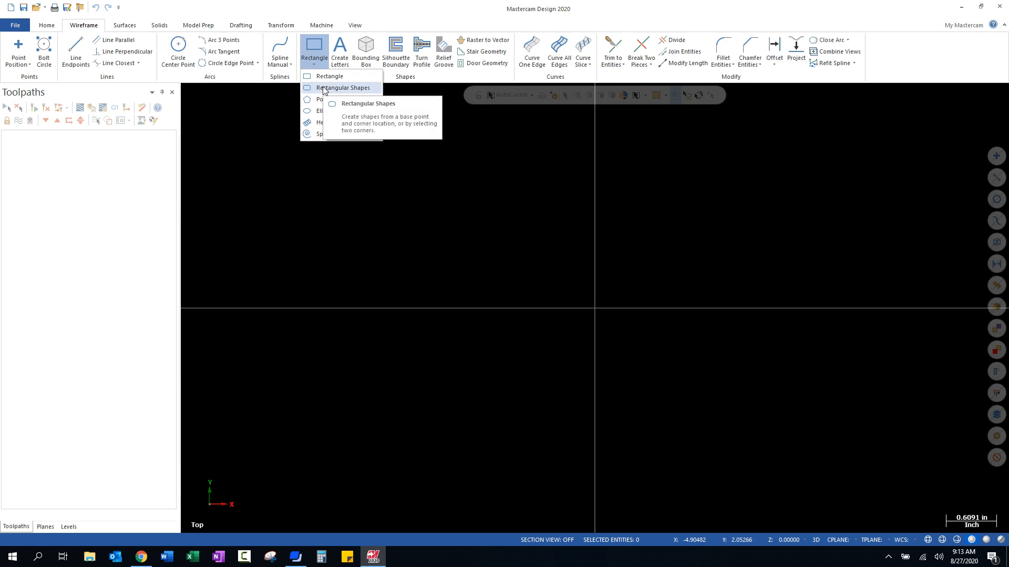
left_click(323, 88)
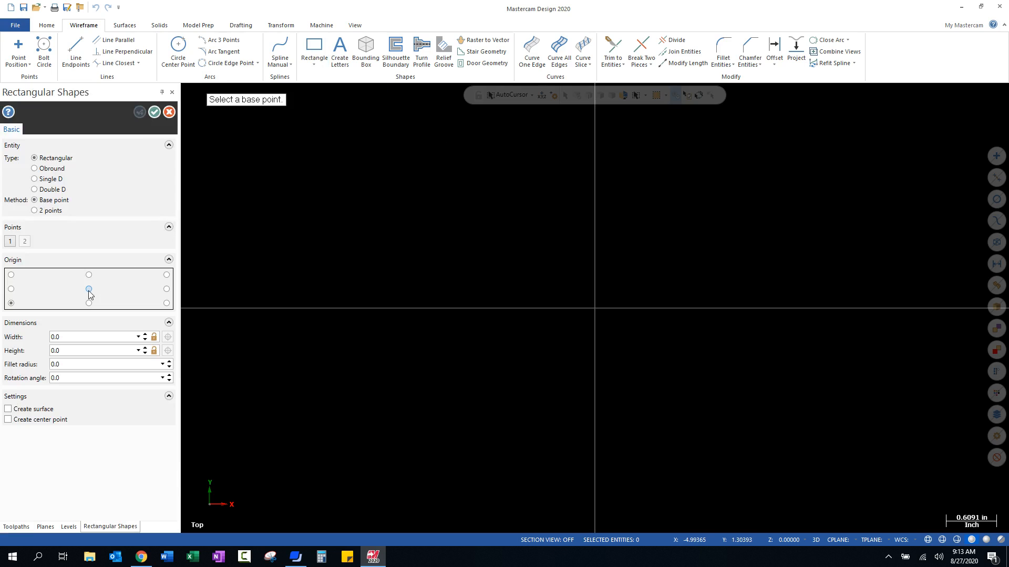
left_click(89, 289)
left_click(595, 308)
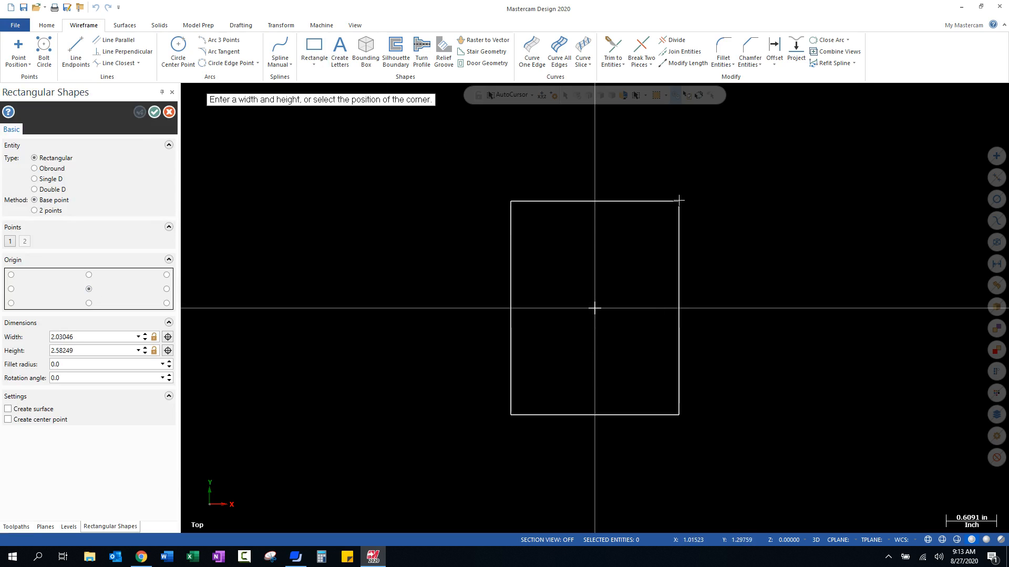
left_click(689, 211)
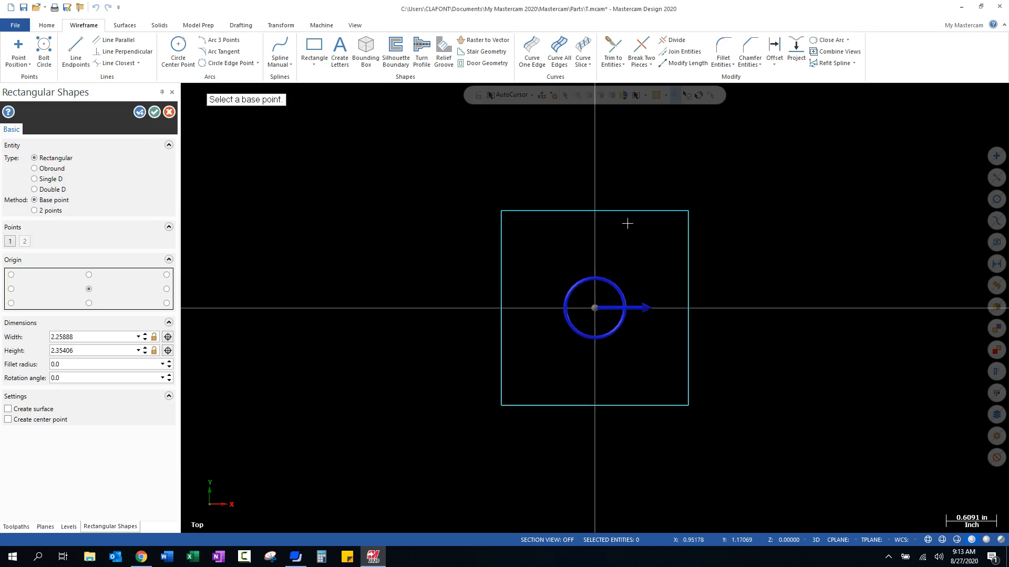
- Set the rectangle's width and height to 2 inches each and finish the shape
left_click(90, 340)
type("2.0")
key("Tab")
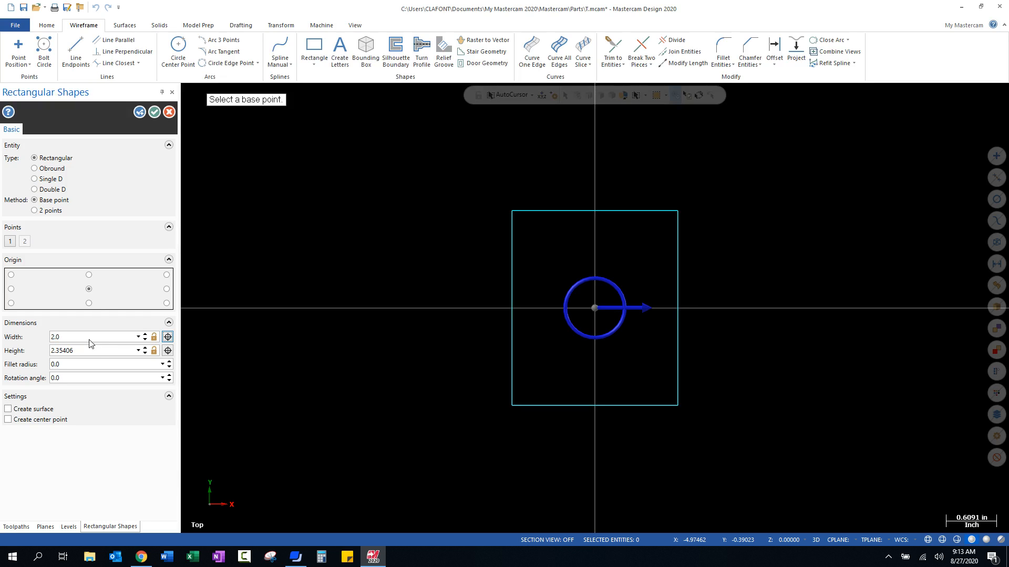
key("Tab")
type("2")
left_click(154, 113)
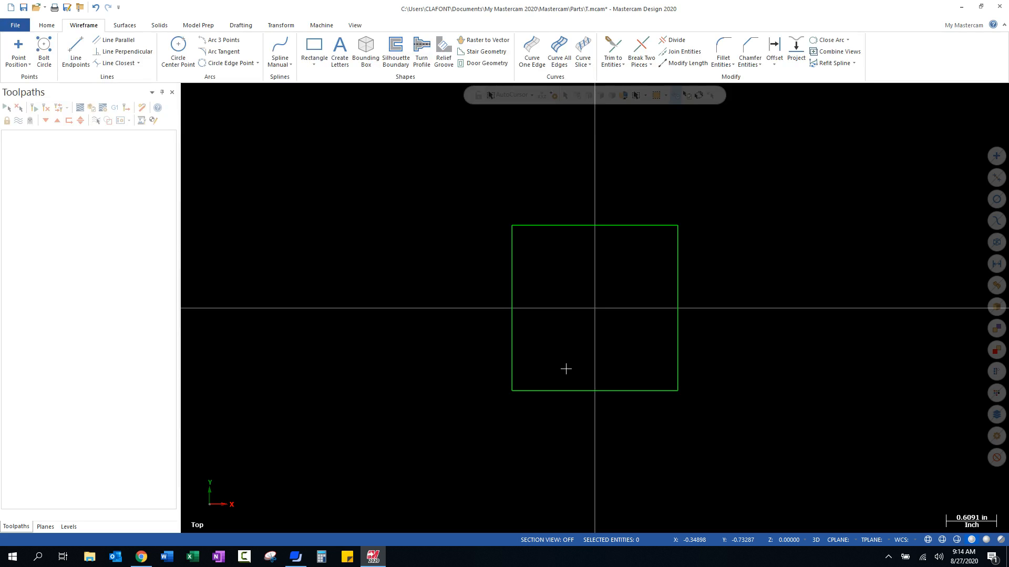
- Add a Haas VF Series mill machine group to the part
left_click(322, 26)
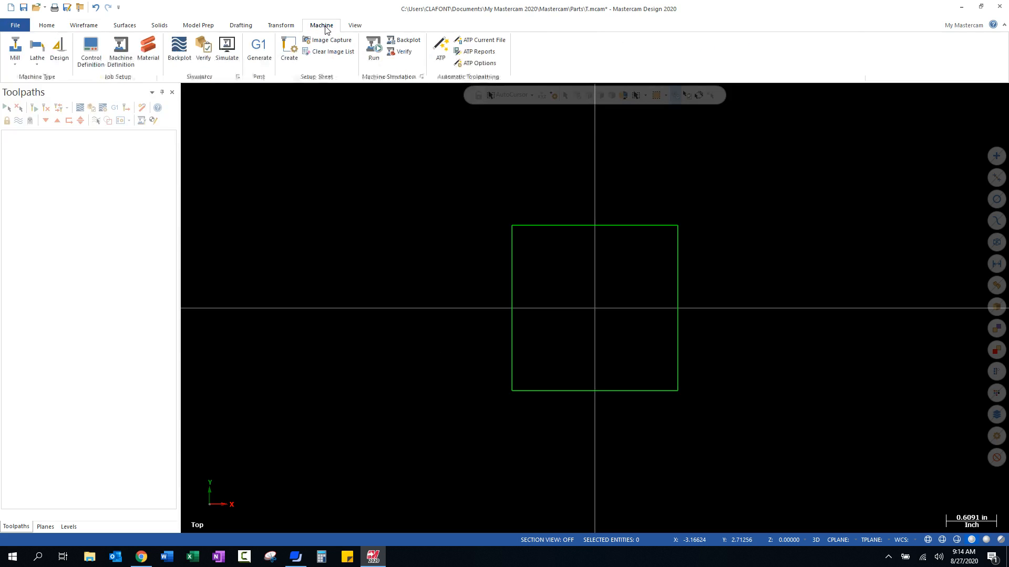
left_click(14, 59)
left_click(100, 89)
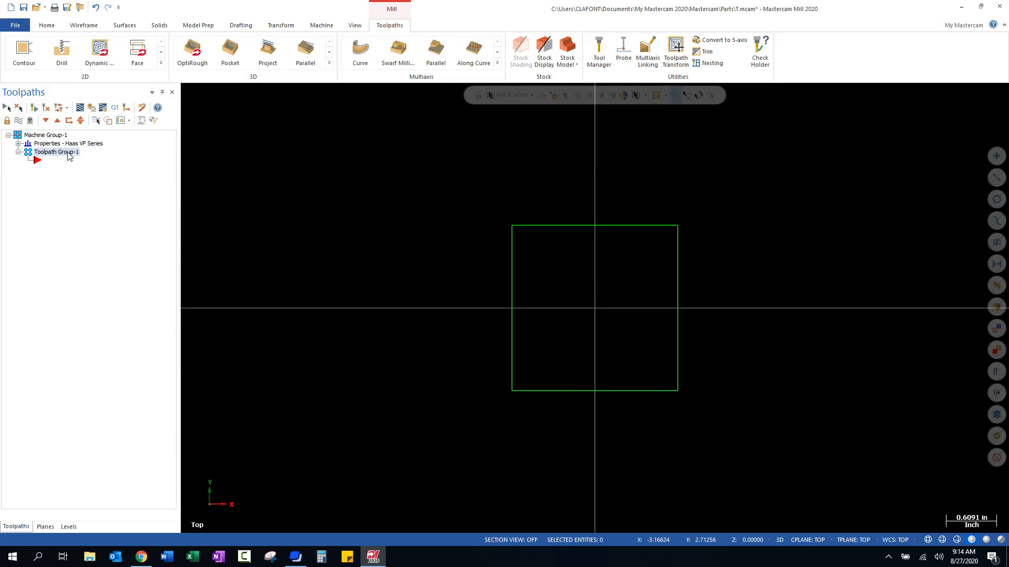
- Define the rectangular stock's X and Y size with a bounding box around the square in the stock setup
left_click(19, 144)
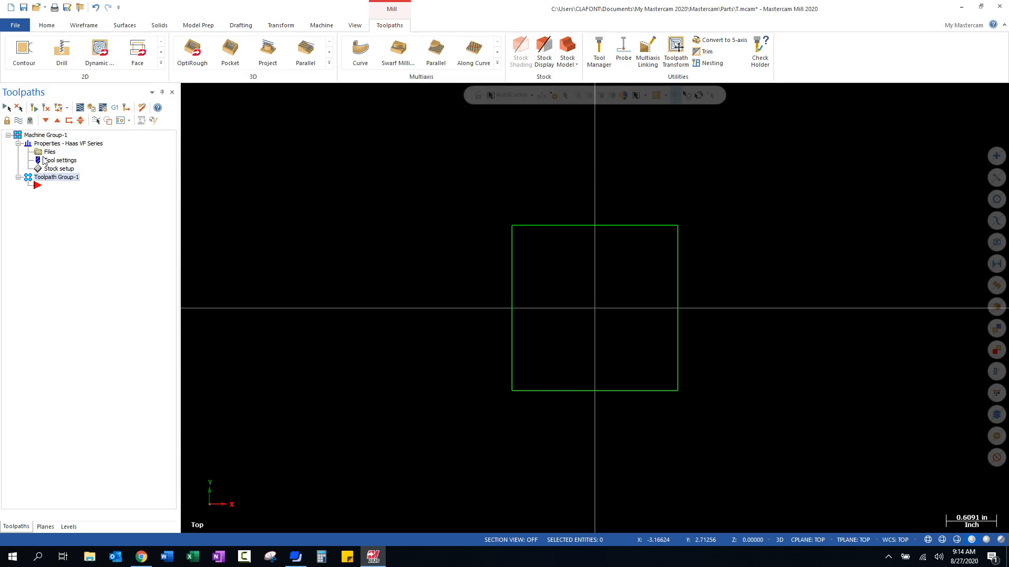
left_click(59, 169)
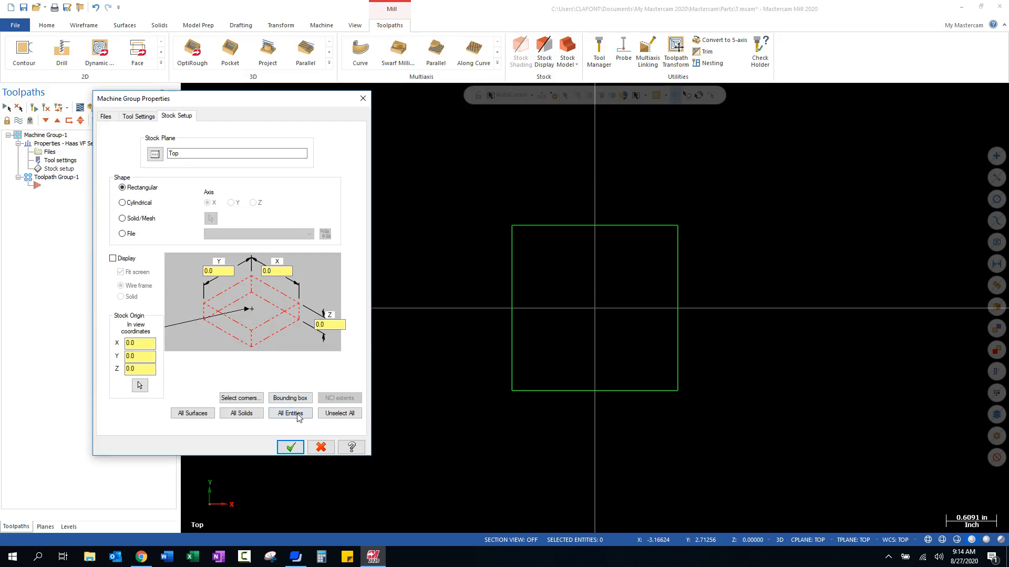
left_click(290, 398)
left_click_drag(468, 194, 741, 431)
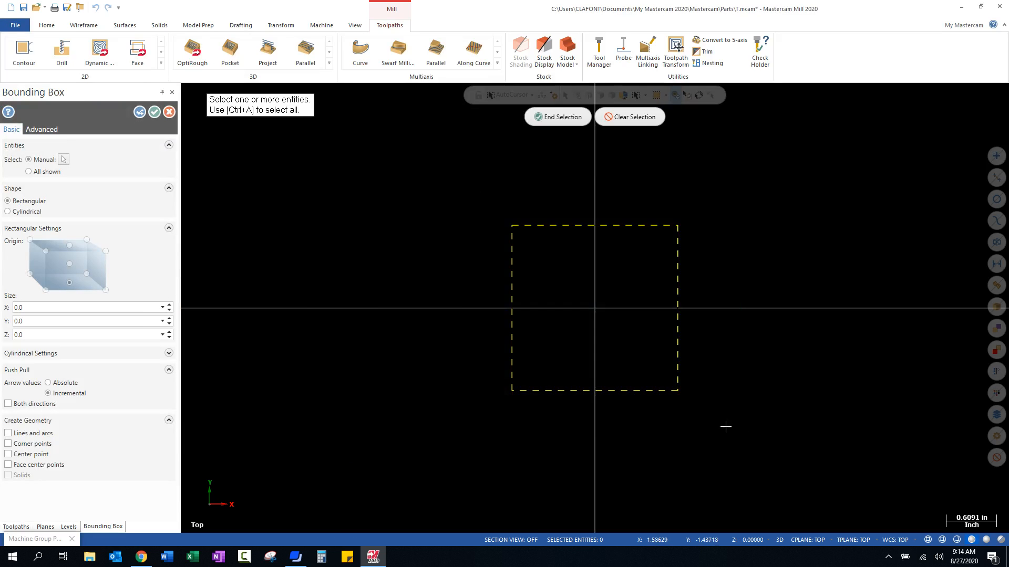
left_click(560, 117)
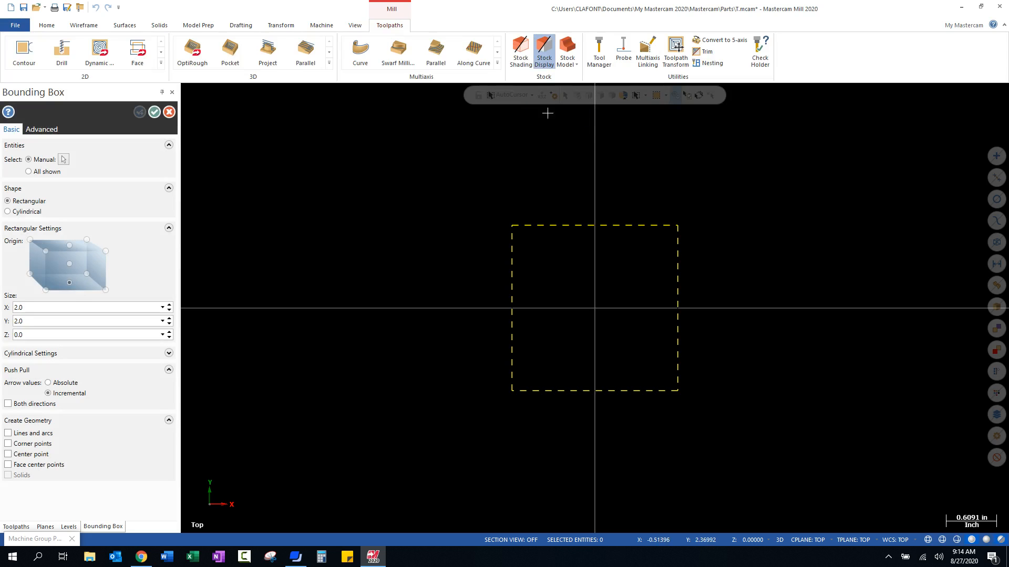
left_click(154, 113)
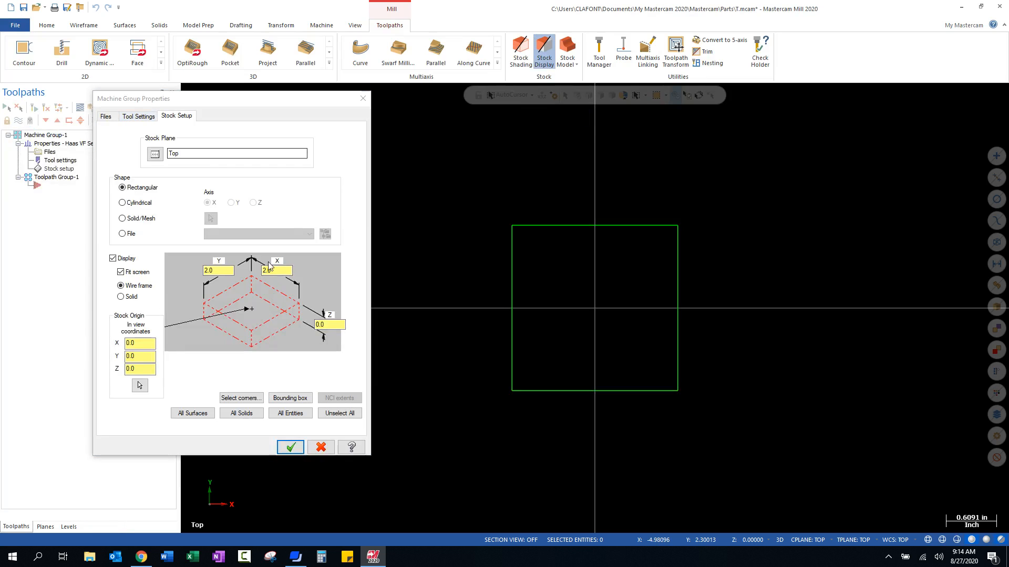
- Set the stock's Z thickness to 2 inches, accept the stock setup and show the block in isometric view
left_click_drag(332, 324, 270, 328)
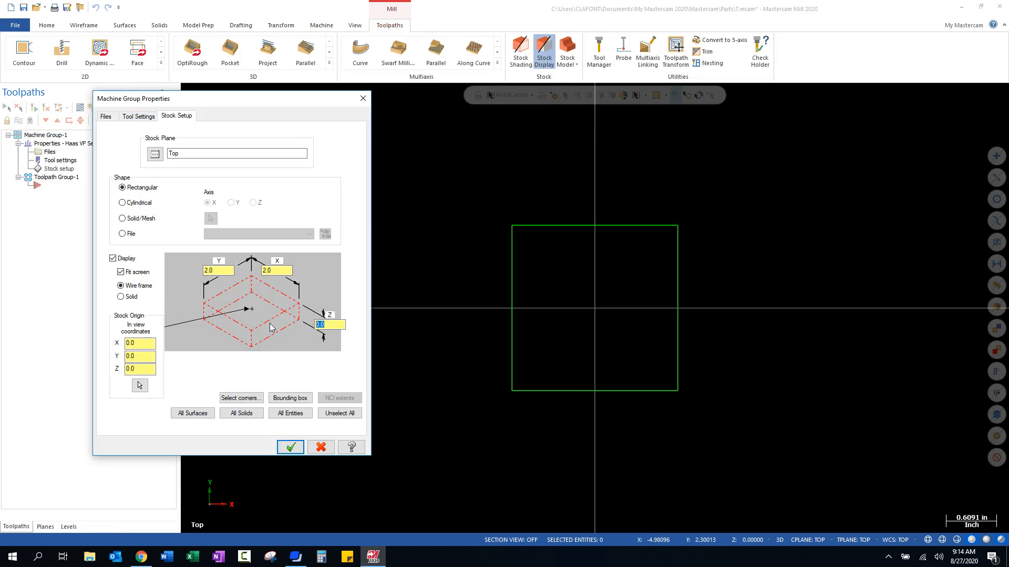
type("2")
left_click(290, 447)
right_click(396, 381)
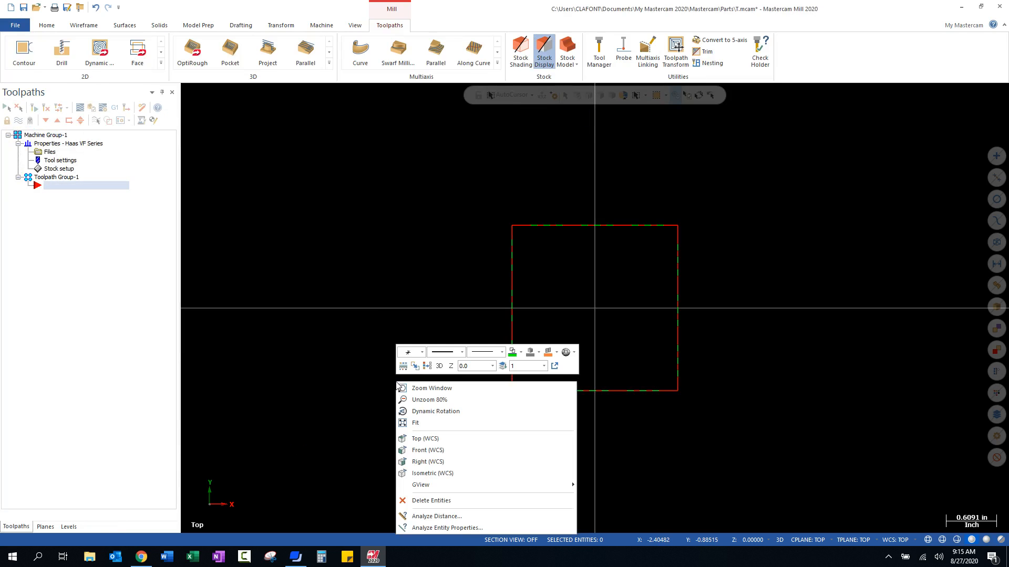
left_click(416, 474)
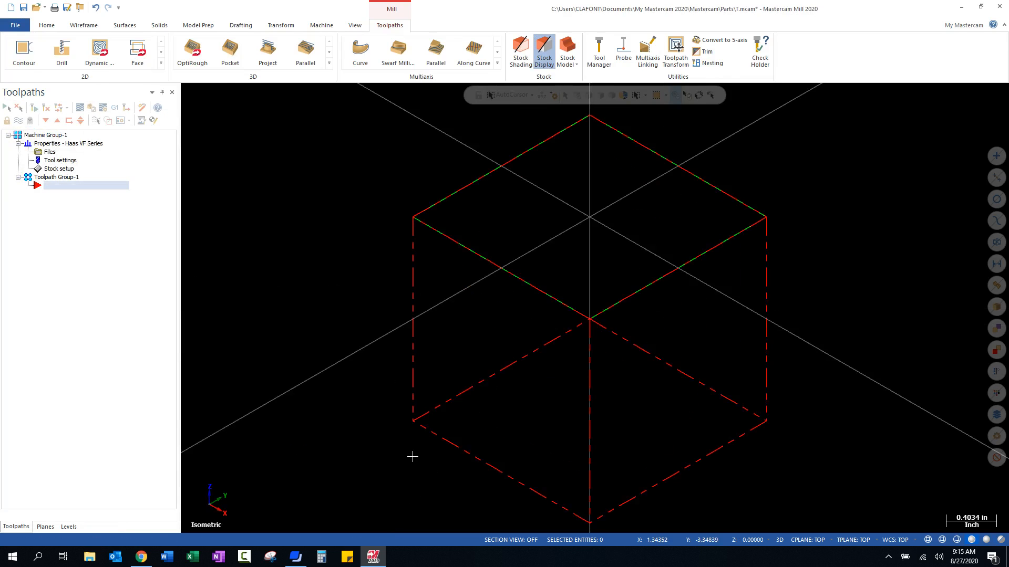
scroll(484, 331, "down", 3)
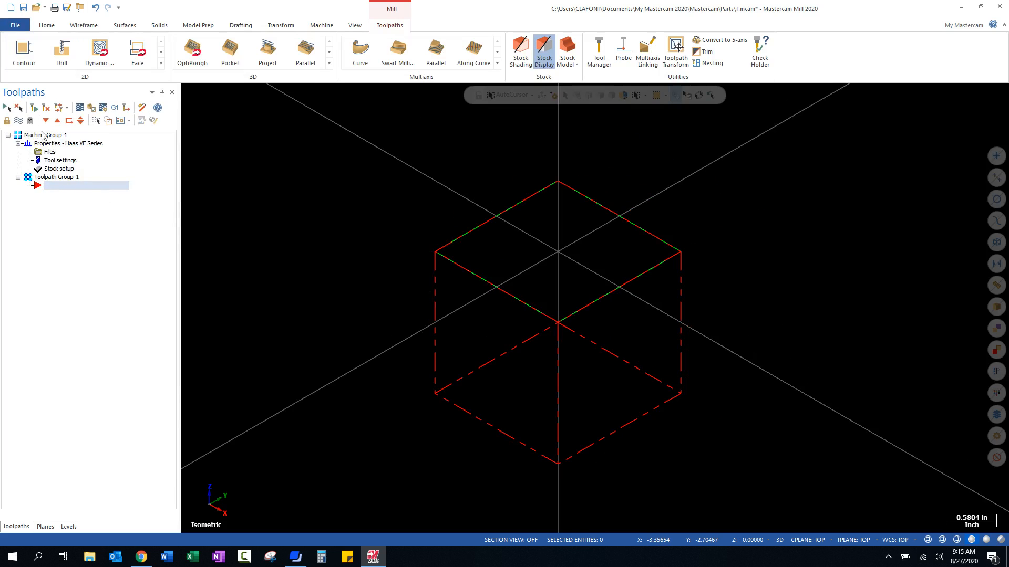
right_click(53, 190)
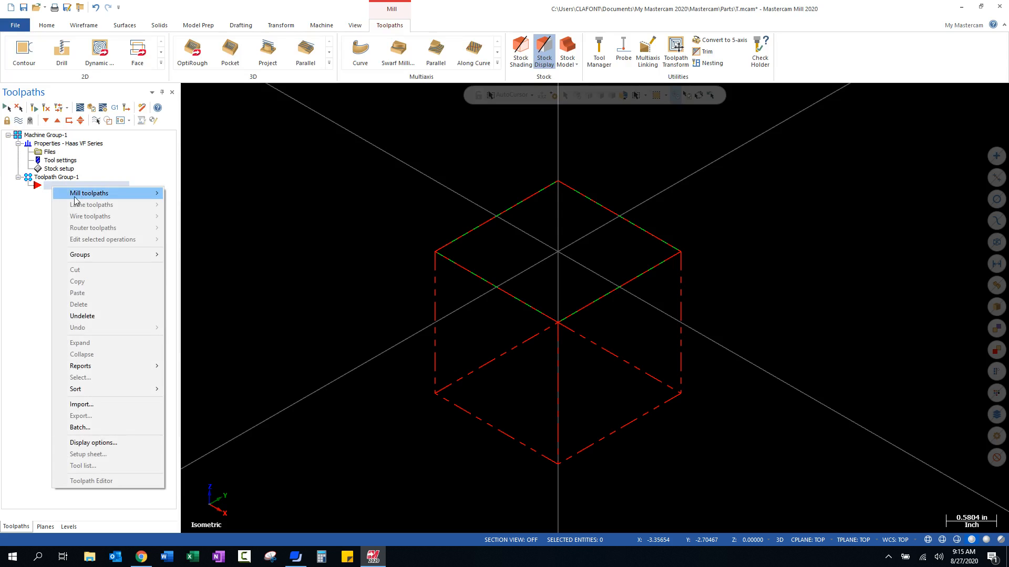
mouse_move(100, 195)
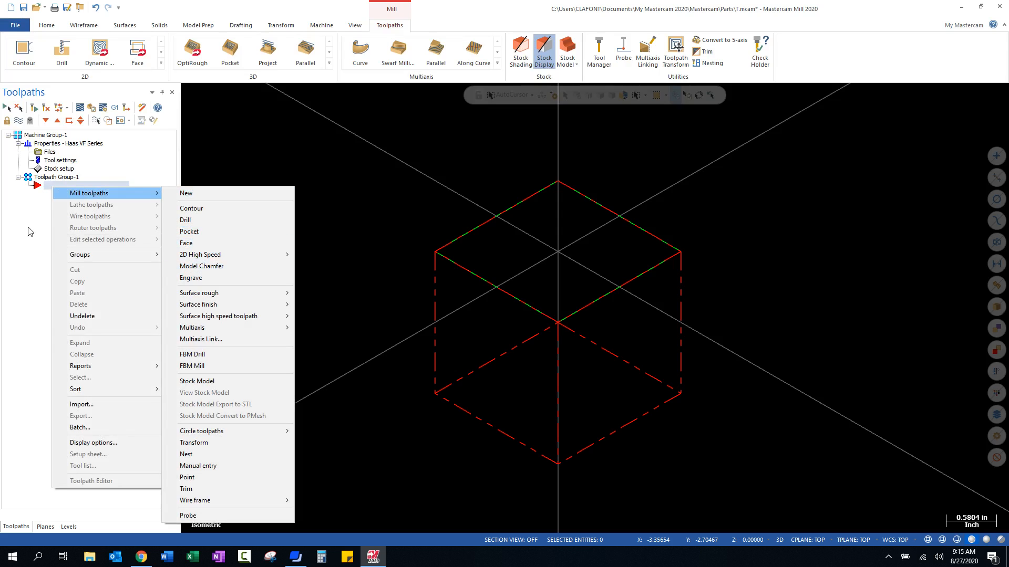
left_click(152, 13)
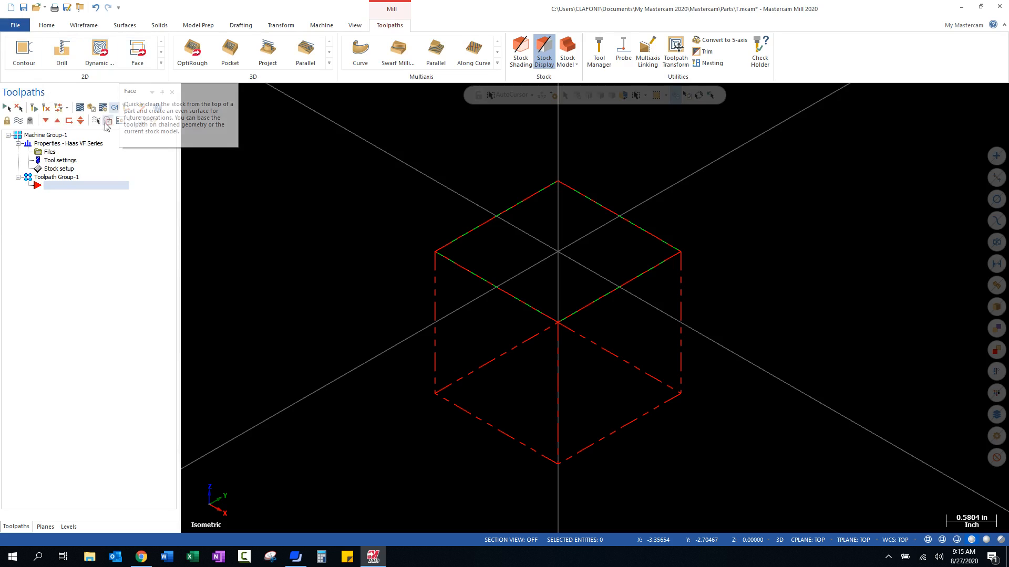
- Create a Face mill toolpath and chain the square's outline as its geometry, starting from the lower end of the left edge
right_click(61, 189)
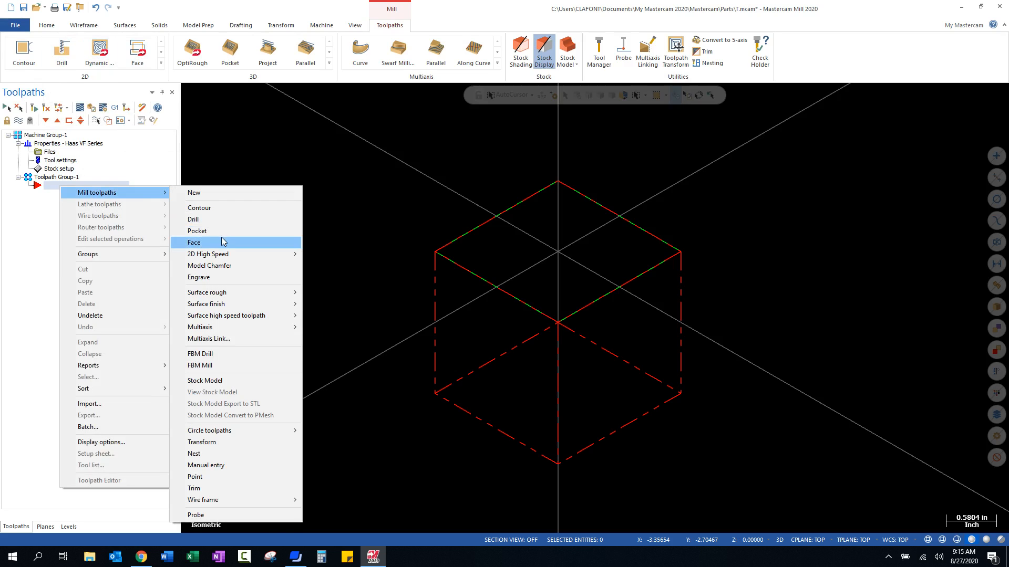
left_click(213, 242)
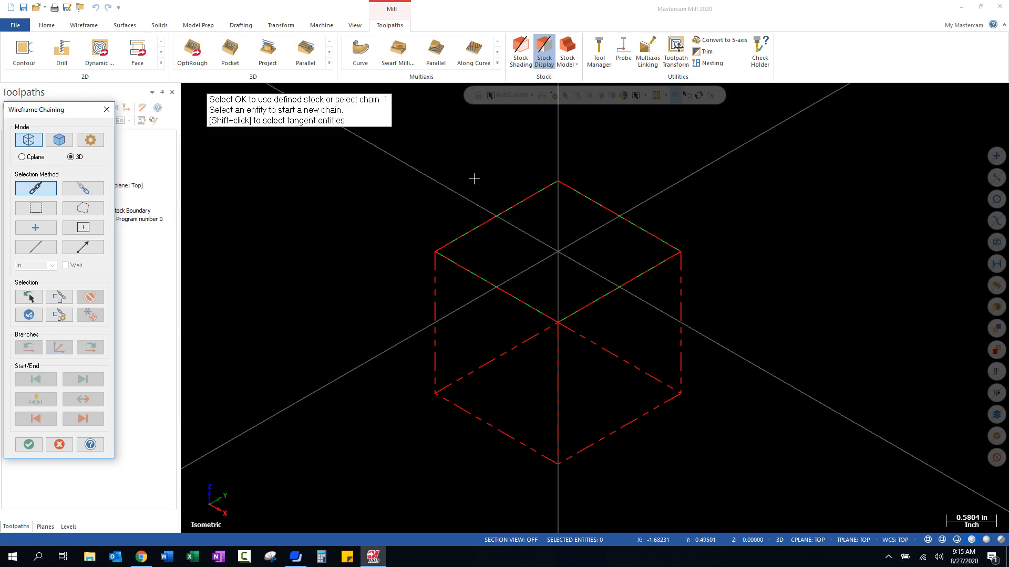
right_click(578, 250)
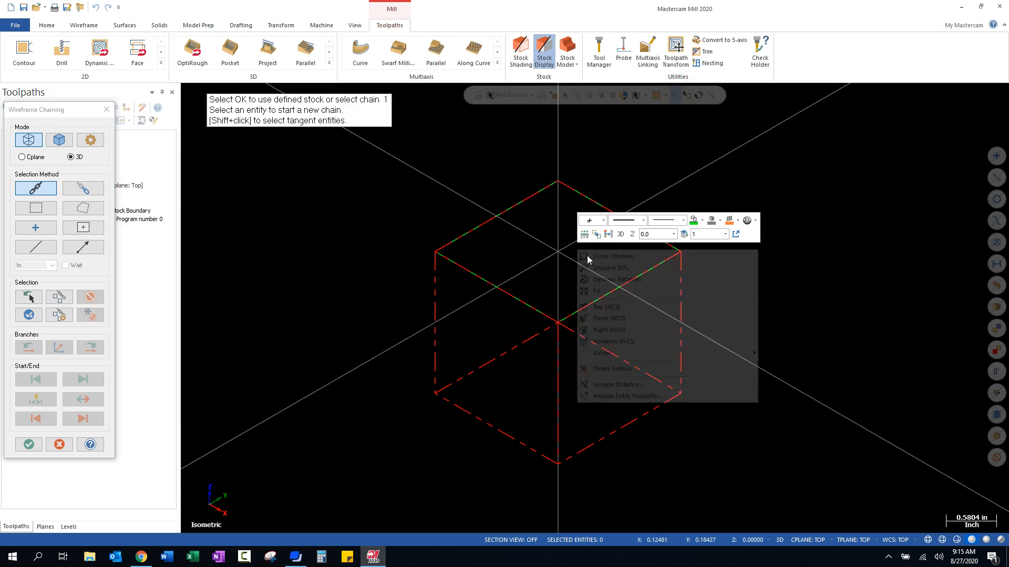
left_click(609, 308)
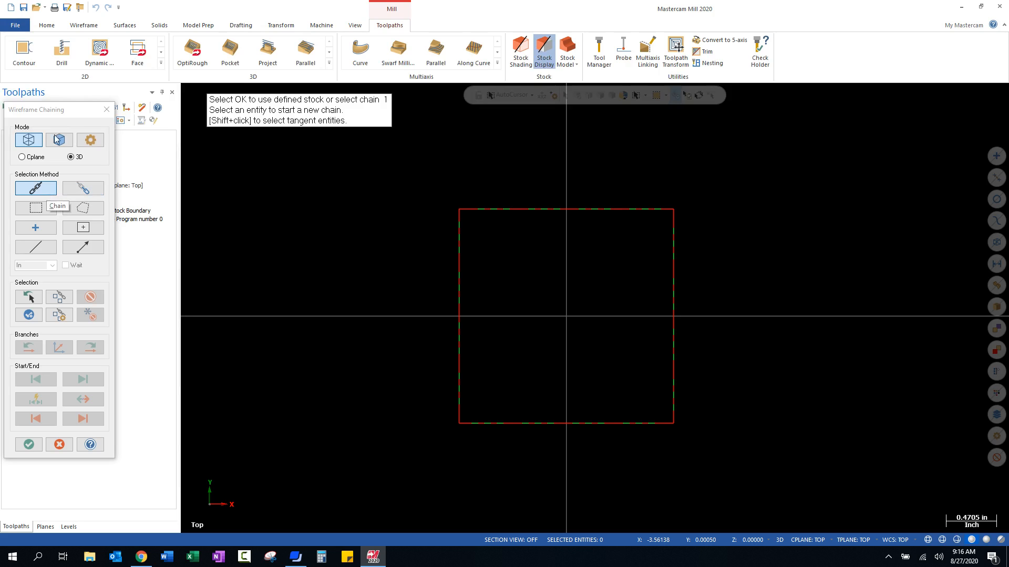
left_click(34, 190)
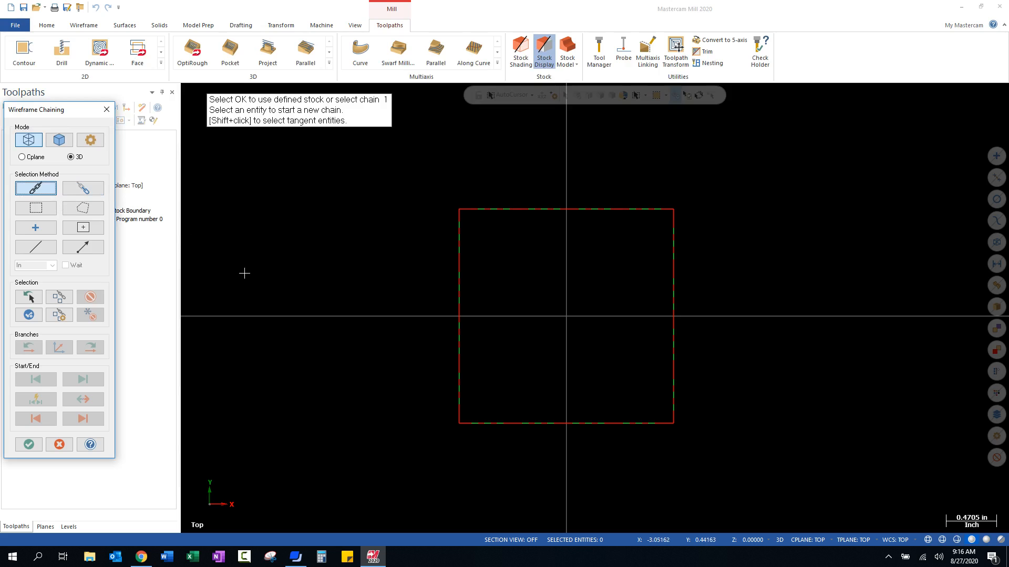
left_click(459, 406)
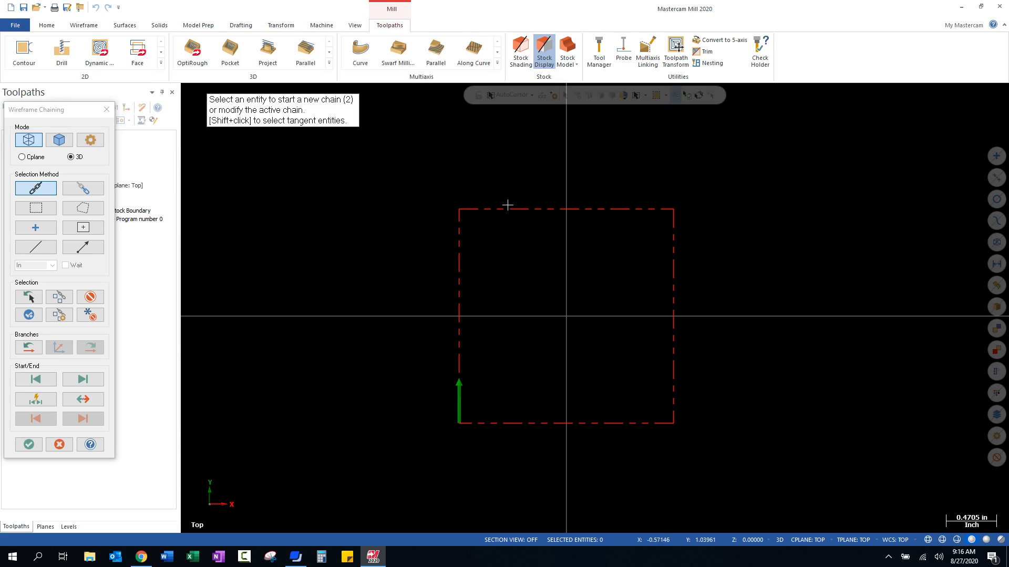
middle_click_drag(556, 412, 473, 362)
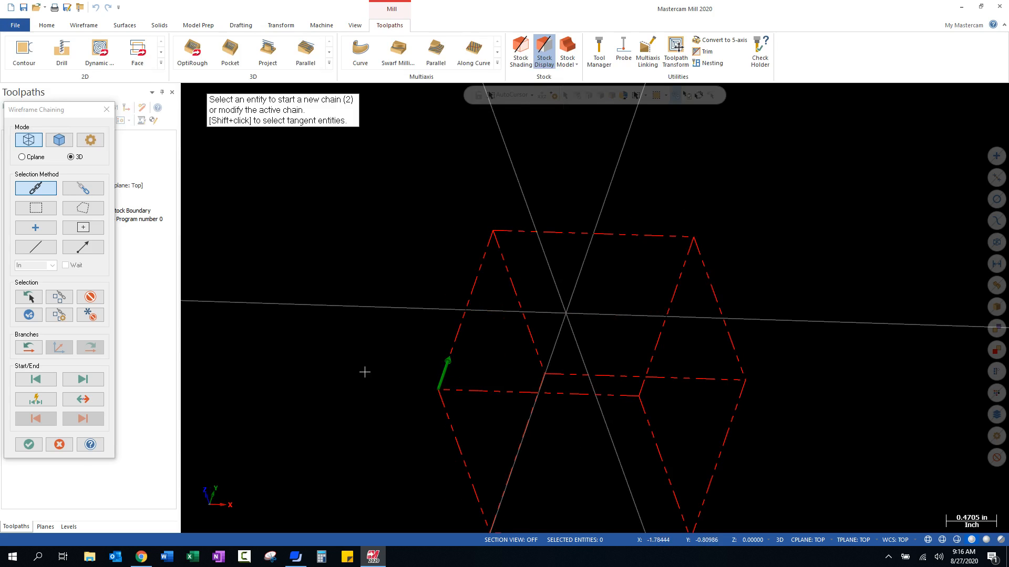
left_click(33, 447)
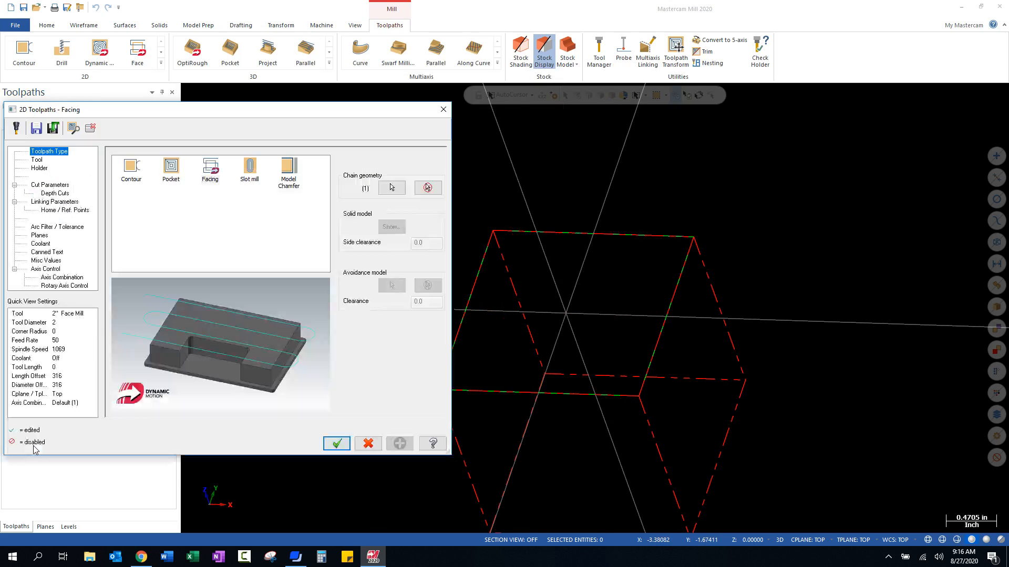
- Filter the tool library for the facing toolpath to show only flat end mills
left_click_drag(190, 113, 297, 84)
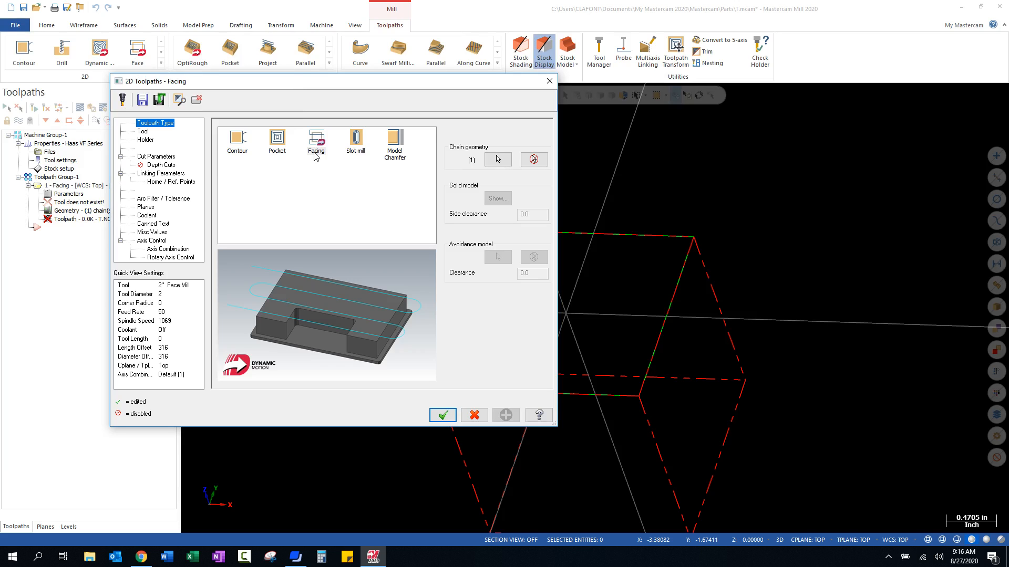
left_click(144, 132)
left_click(243, 296)
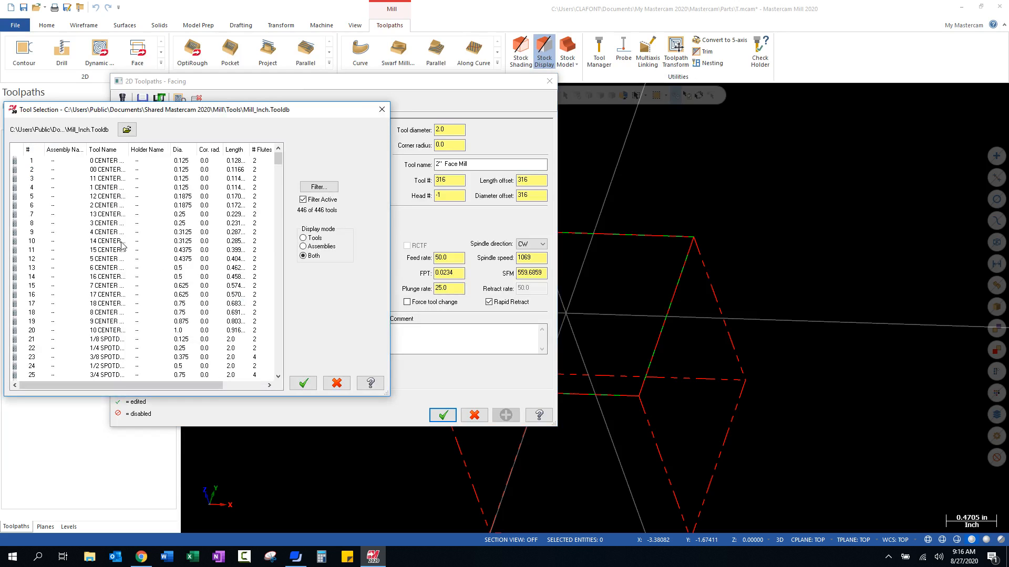
left_click(318, 187)
left_click(128, 293)
left_click(33, 149)
left_click(292, 340)
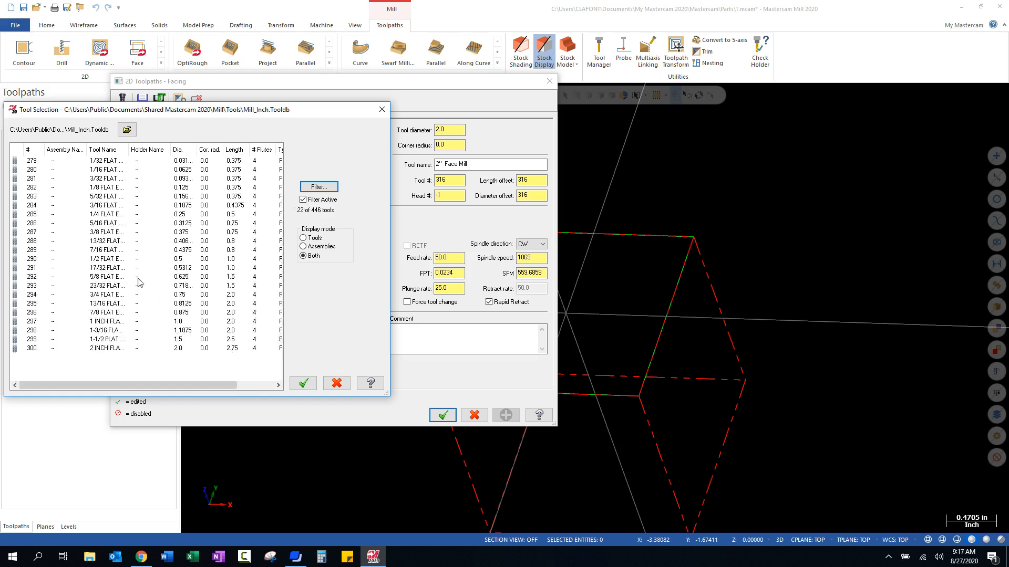
- Assign the 3/8 FLAT ENDMILL to the facing operation, generate the toolpath and view it from the top
left_click(95, 232)
left_click(307, 385)
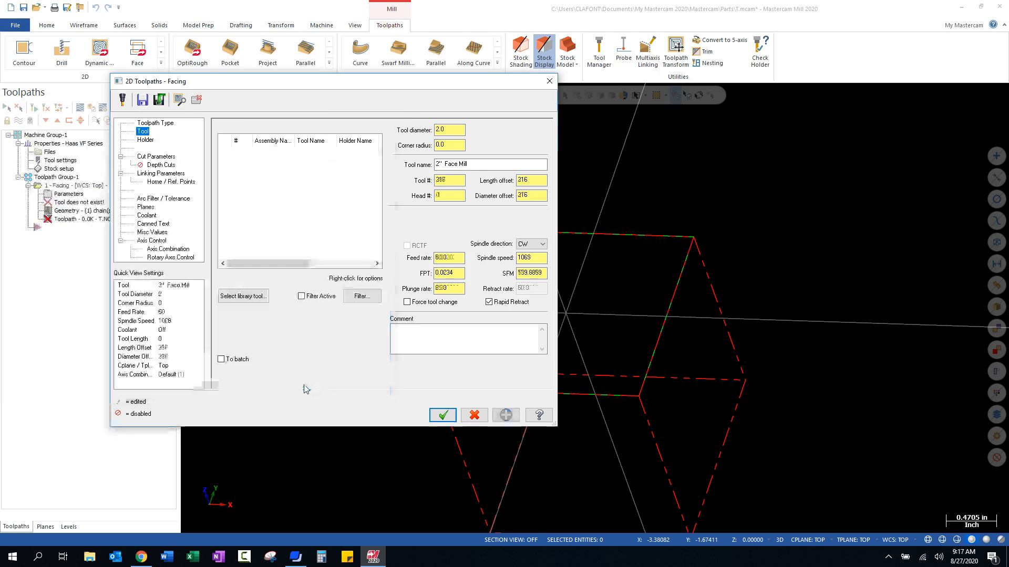
left_click(443, 416)
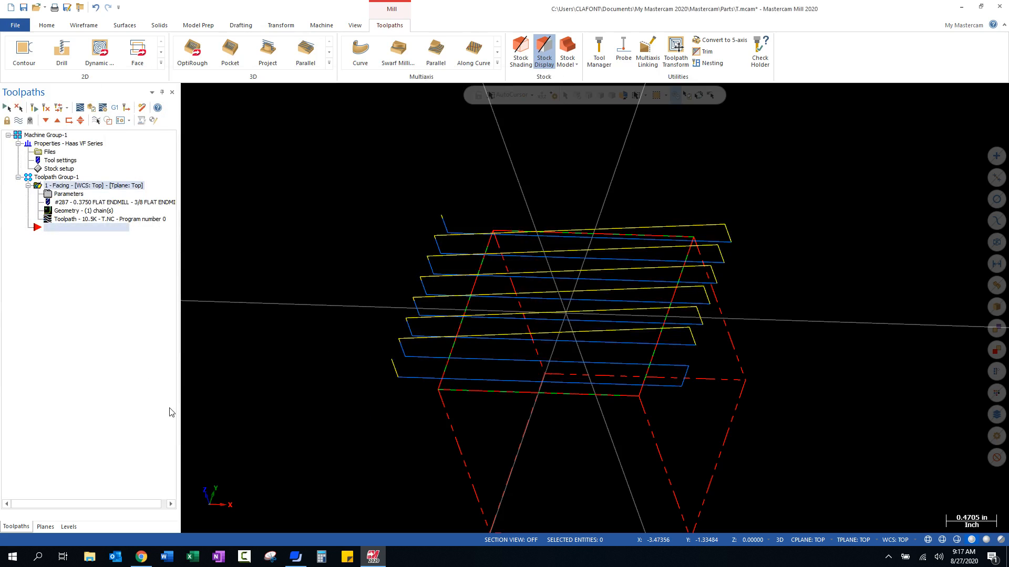
right_click(191, 304)
left_click(236, 374)
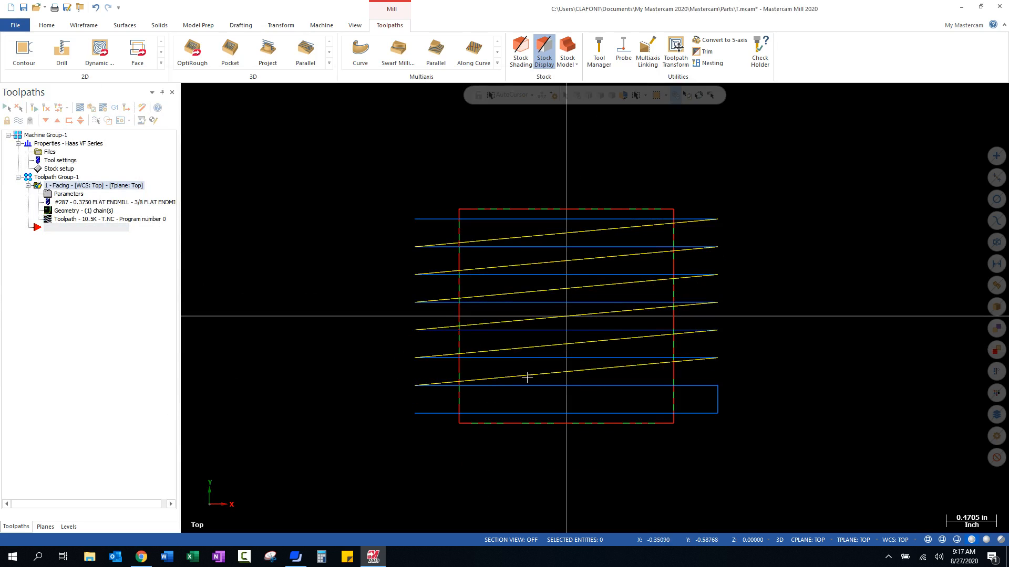
- Verify the facing operation in the simulator at a slower playback speed and higher precision, and close the simulator
mouse_move(509, 380)
middle_mouse_down()
mouse_move(525, 354)
mouse_move(510, 315)
mouse_move(485, 291)
mouse_move(490, 279)
middle_mouse_up()
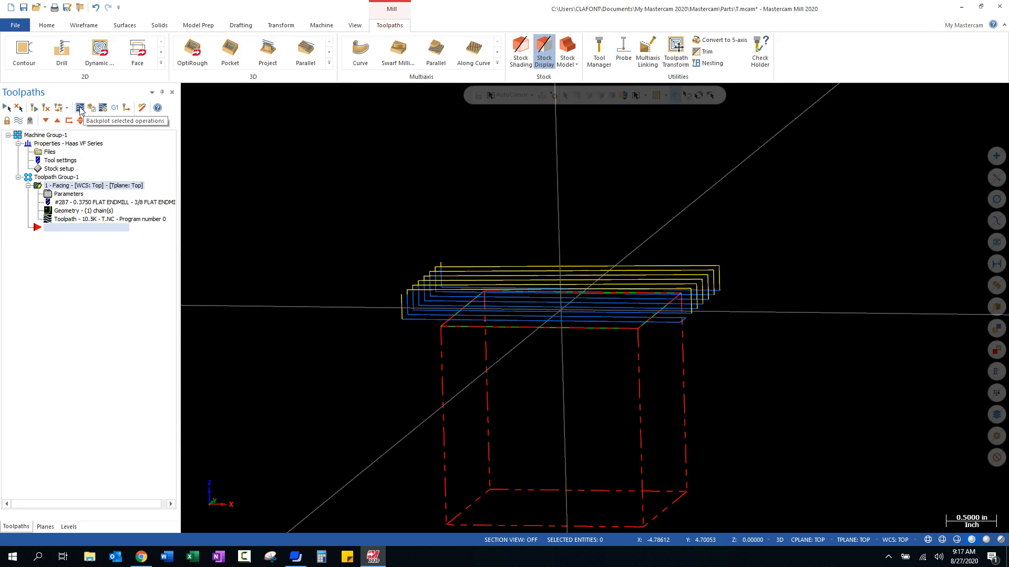
left_click(92, 109)
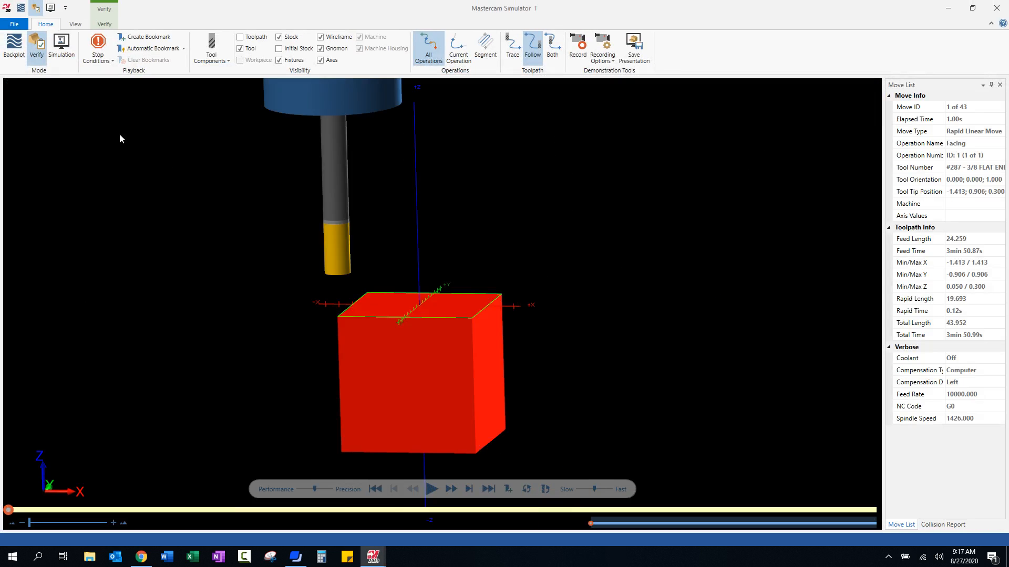
left_click_drag(594, 489, 583, 493)
left_click_drag(317, 488, 337, 492)
left_click(432, 490)
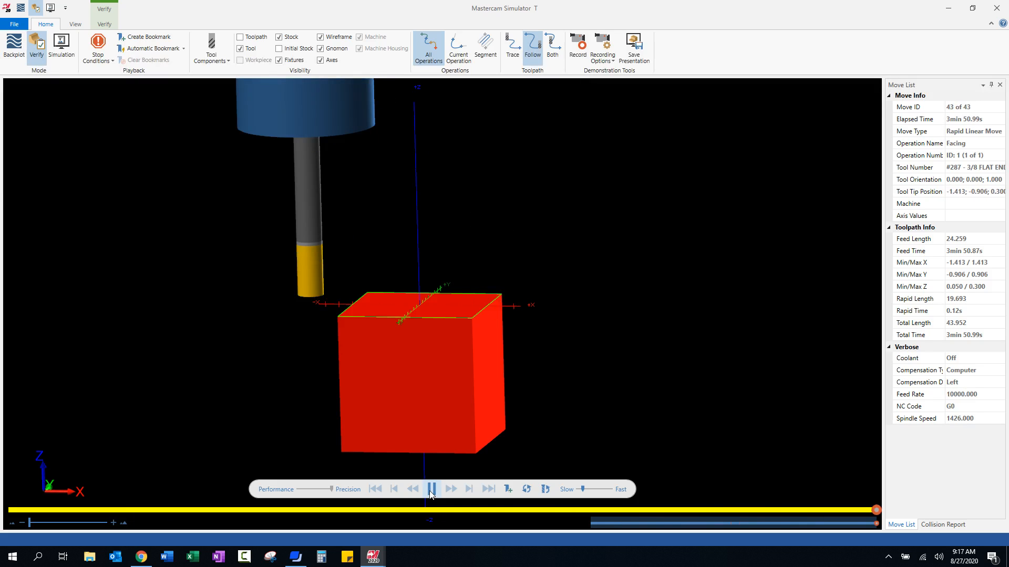
left_click(996, 7)
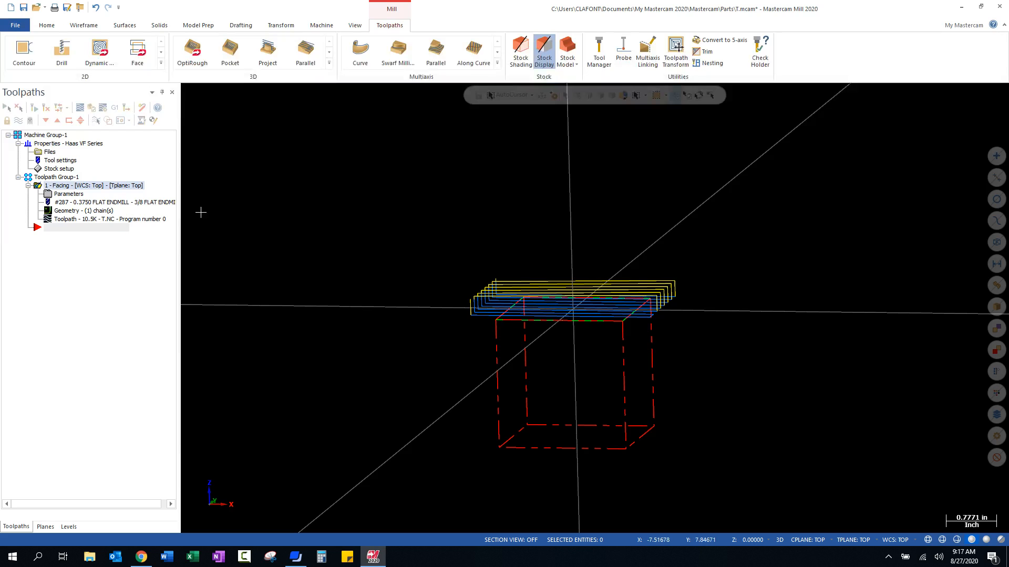
- Change the facing operation's cutting style to Zigzag in its cut parameters
left_click(68, 197)
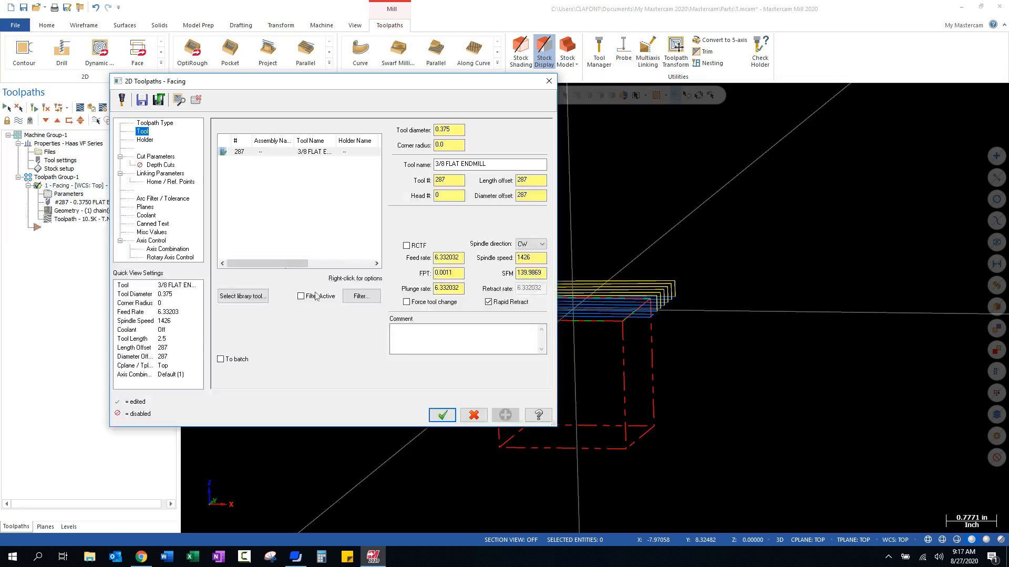
left_click(153, 174)
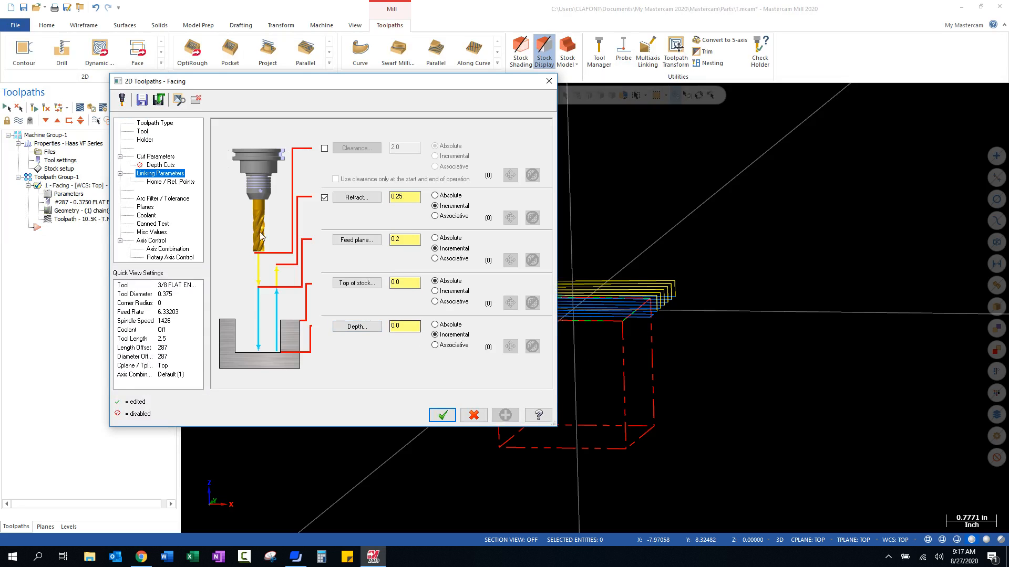
left_click(158, 156)
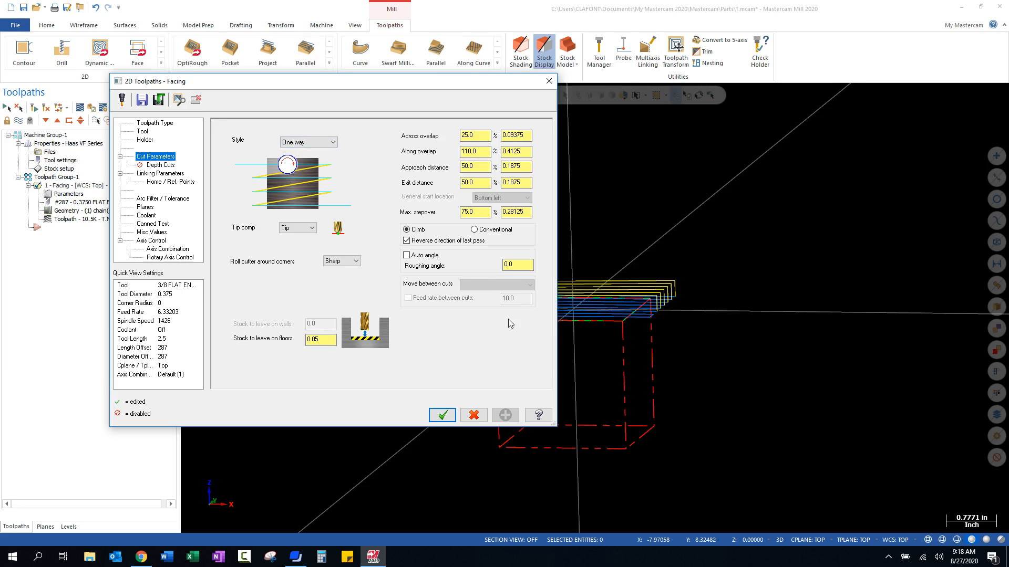
left_click(333, 143)
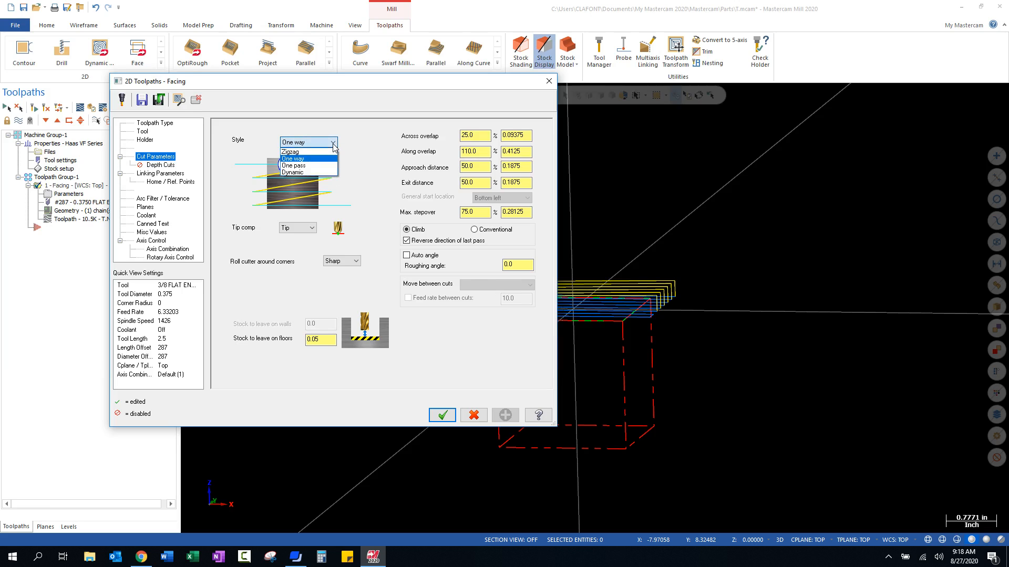
left_click(329, 153)
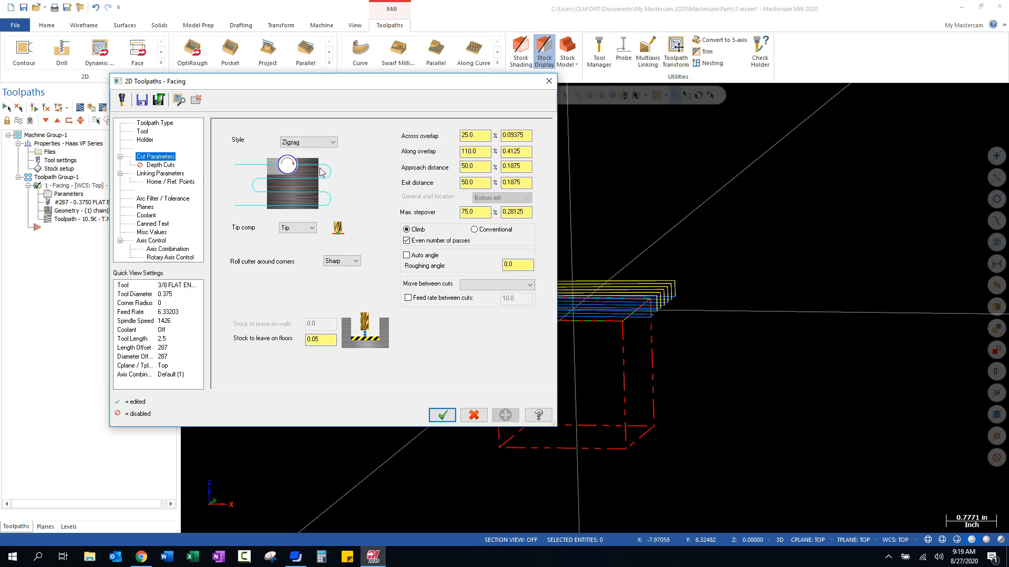
left_click(333, 142)
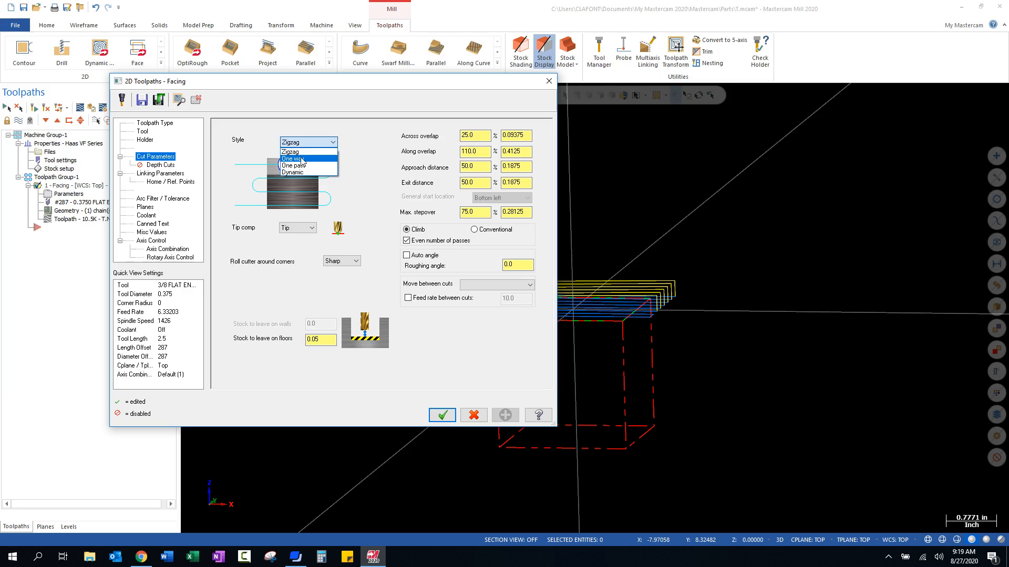
left_click(331, 142)
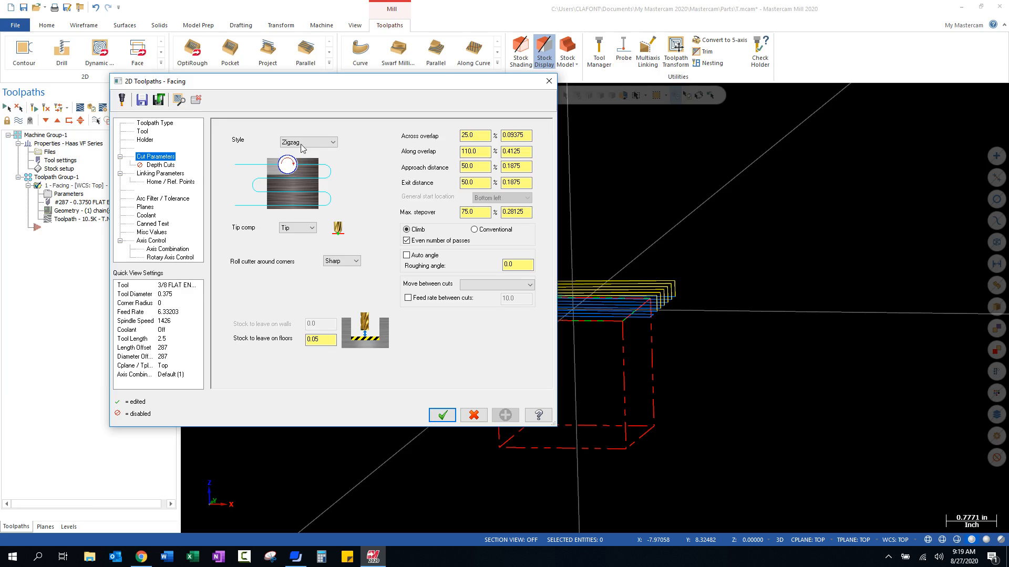
- Set the facing operation's stock to leave on floors to 0, regenerate the toolpath and view it from the top
double_click(310, 339)
type("0")
left_click(438, 411)
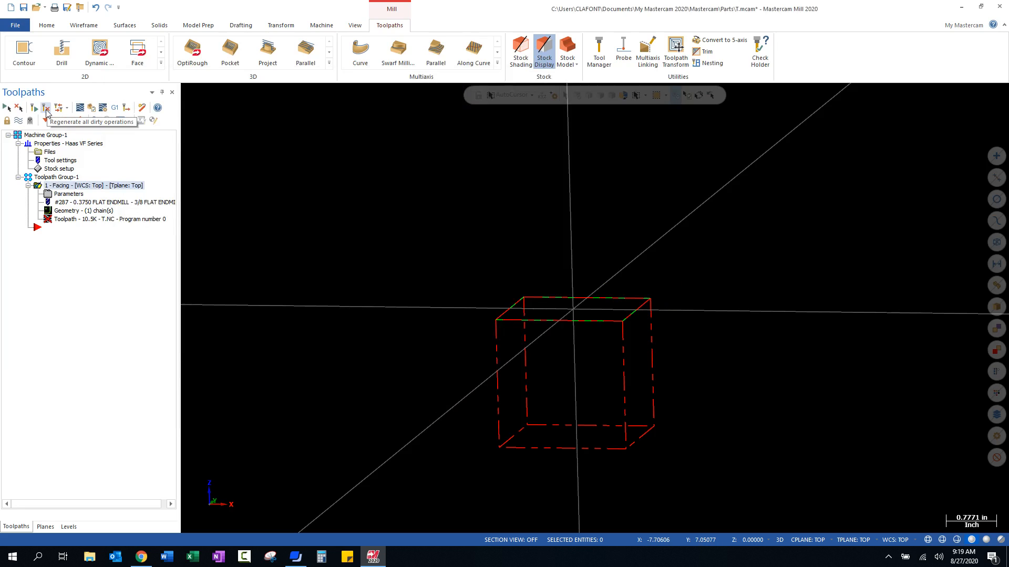
left_click(46, 108)
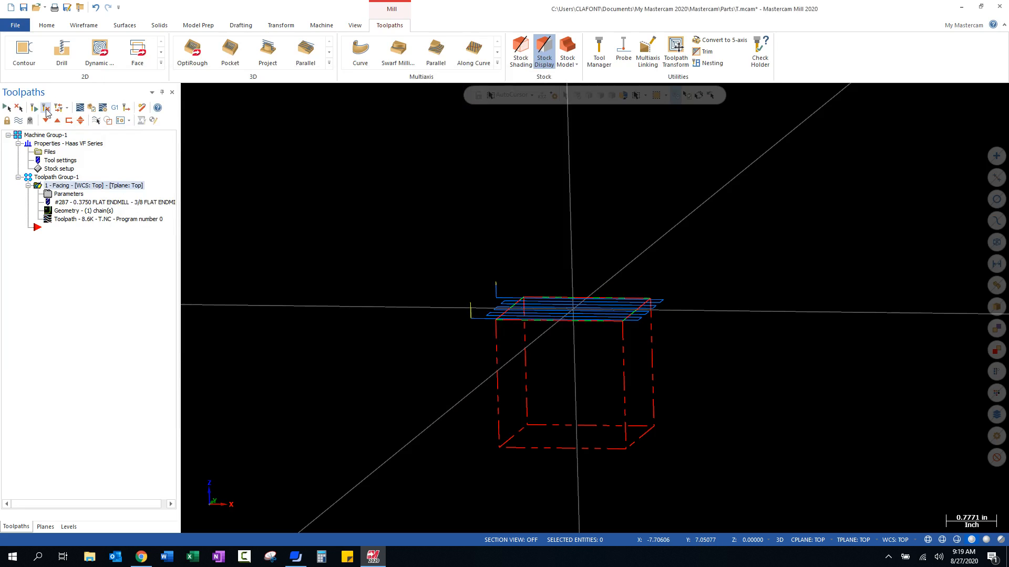
right_click(332, 326)
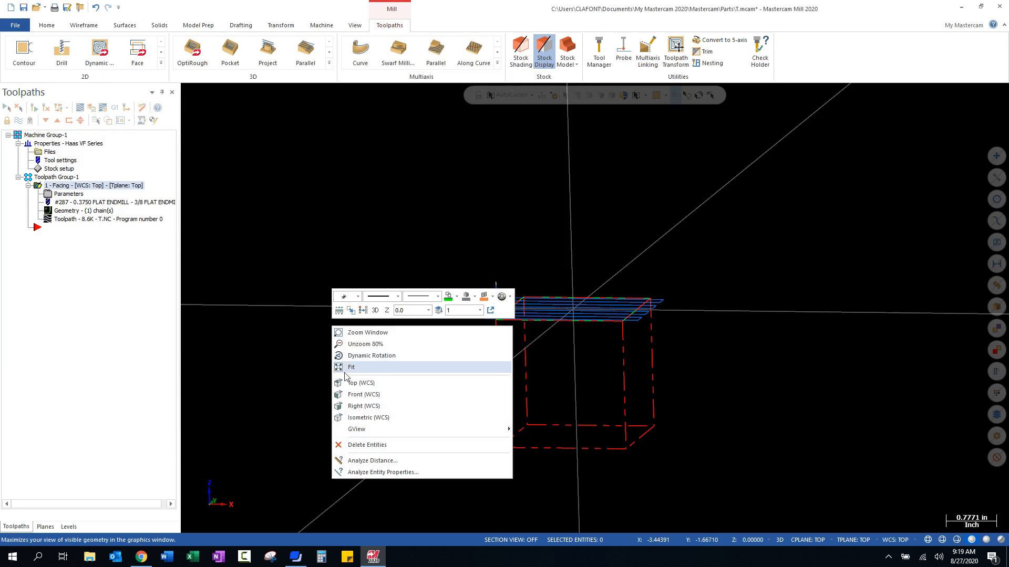
left_click(360, 389)
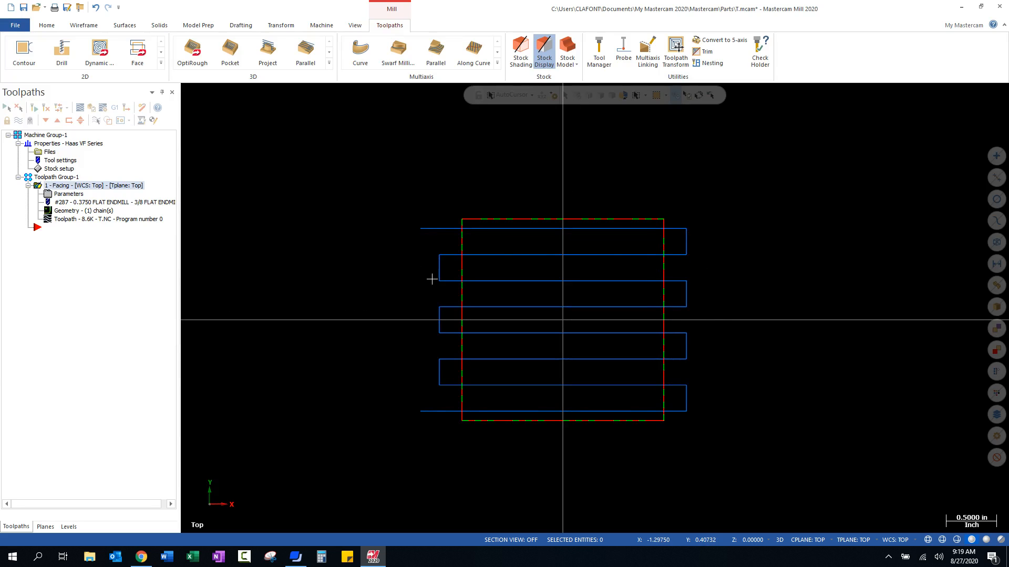
- Set the facing operation's move between cuts to High speed loops and accept the parameters
left_click(67, 194)
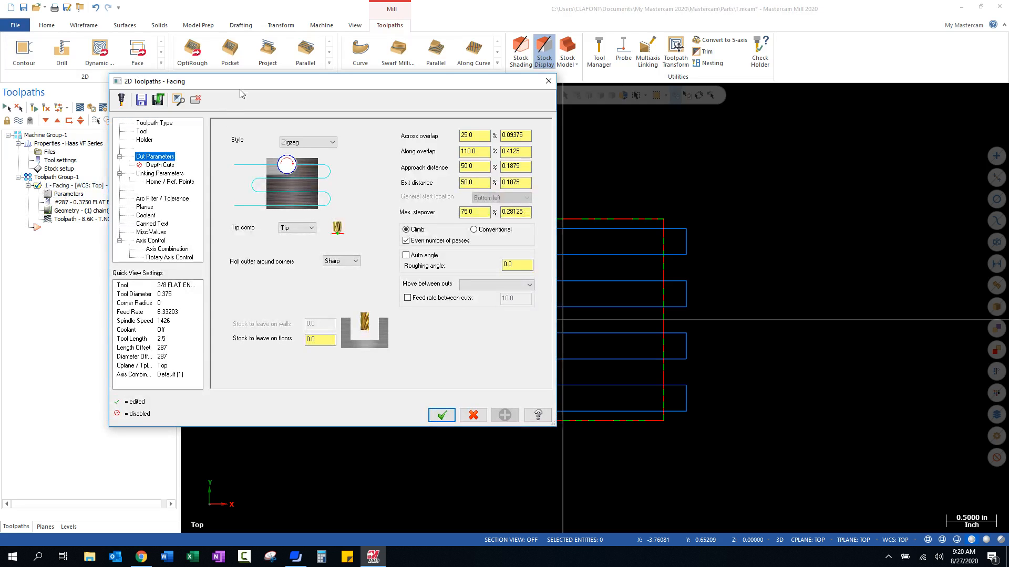
left_click_drag(242, 86, 241, 74)
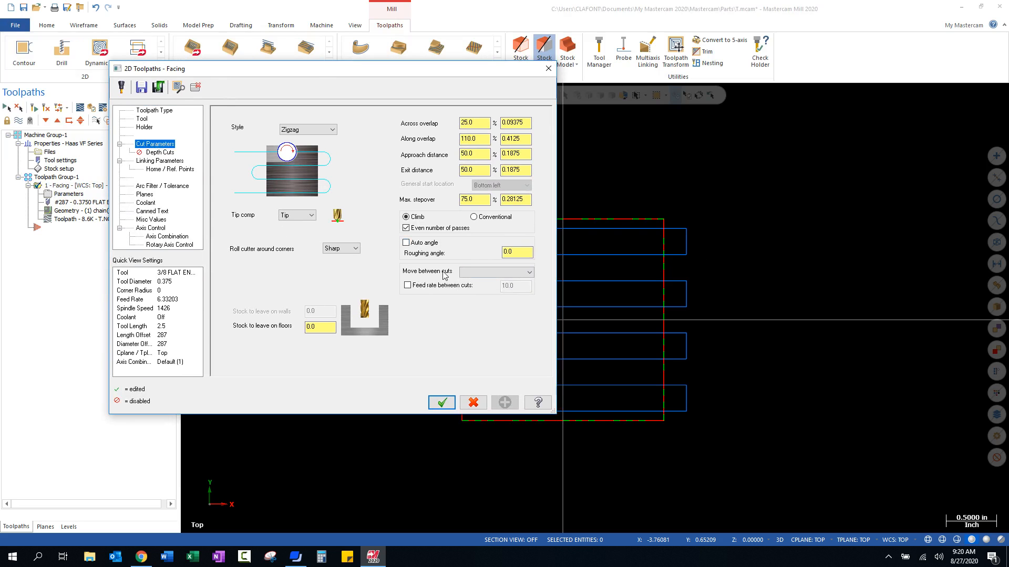
left_click(530, 273)
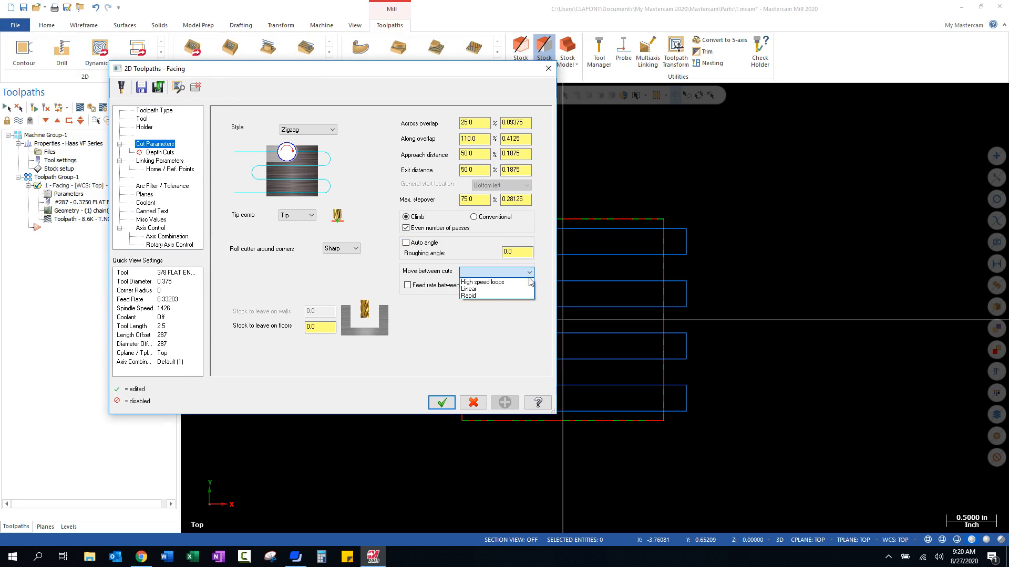
left_click(488, 283)
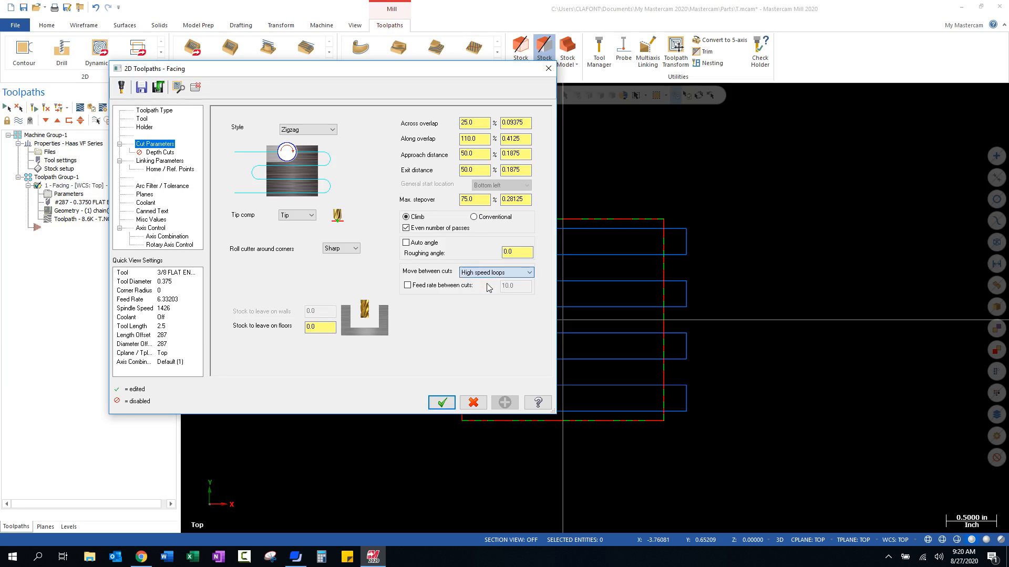
left_click(444, 405)
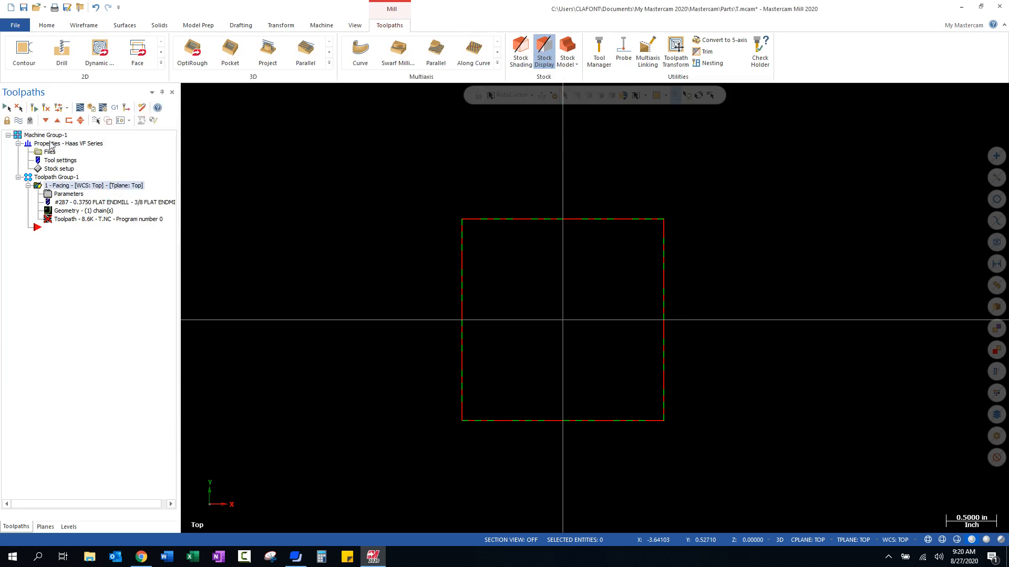